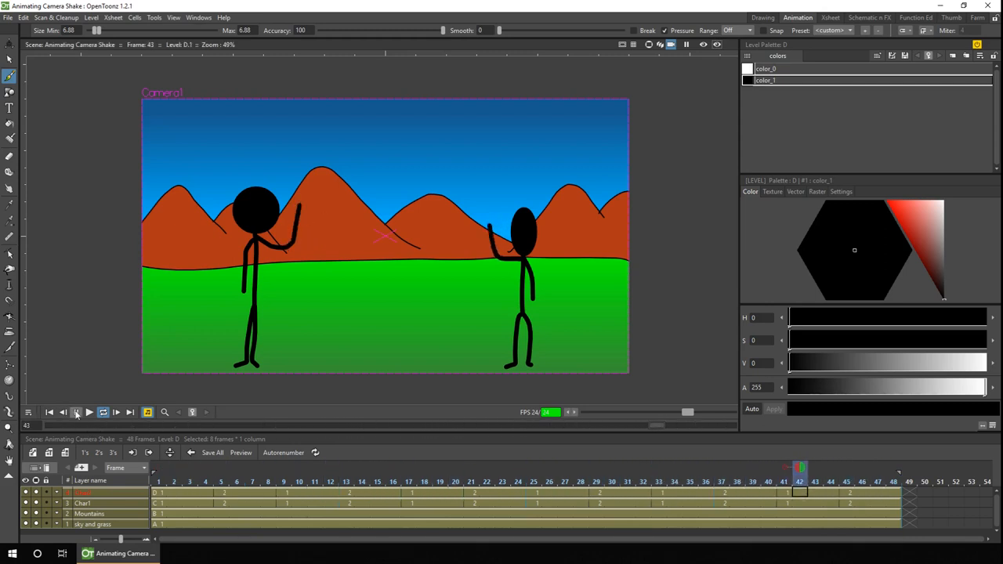
Stop playback, move Char2's pivot to the right with the Animate tool in Center mode, then return to Position mode.
{"action": "left_click", "coordinate": [50, 412]}
{"action": "left_click", "coordinate": [10, 45]}
{"action": "left_click", "coordinate": [100, 30]}
{"action": "left_click", "coordinate": [100, 77]}
{"action": "left_click_drag", "start_coordinate": [384, 265], "coordinate": [519, 274]}
{"action": "left_click", "coordinate": [100, 30]}
From frame 13, key Char2 up then down on successive frames to start a bob.
{"action": "left_click", "coordinate": [346, 492]}
{"action": "key", "text": "Down"}
{"action": "left_click_drag", "start_coordinate": [529, 293], "coordinate": [530, 287]}
{"action": "key", "text": "Down"}
{"action": "left_click_drag", "start_coordinate": [530, 287], "coordinate": [531, 303]}
{"action": "key", "text": "Down"}
{"action": "key", "text": "Down"}
{"action": "key", "text": "Down"}
{"action": "key", "text": "Down"}
{"action": "key", "text": "Down"}
{"action": "key", "text": "Down"}
{"action": "key", "text": "Down"}
Return to frame 1 and play the scene on loop.
{"action": "left_click", "coordinate": [48, 412]}
{"action": "left_click", "coordinate": [88, 412]}
Undo Char2's shake keys, show the camera-stand view and choose Camera1 as the animated object.
{"action": "left_click", "coordinate": [76, 411]}
{"action": "key", "text": "ctrl+z"}
{"action": "left_click", "coordinate": [649, 44]}
{"action": "left_click", "coordinate": [64, 31]}
{"action": "left_click", "coordinate": [48, 39]}
From frame 13, key Camera1 up on frames 14–15 and down a couple of frames later.
{"action": "left_click", "coordinate": [346, 482]}
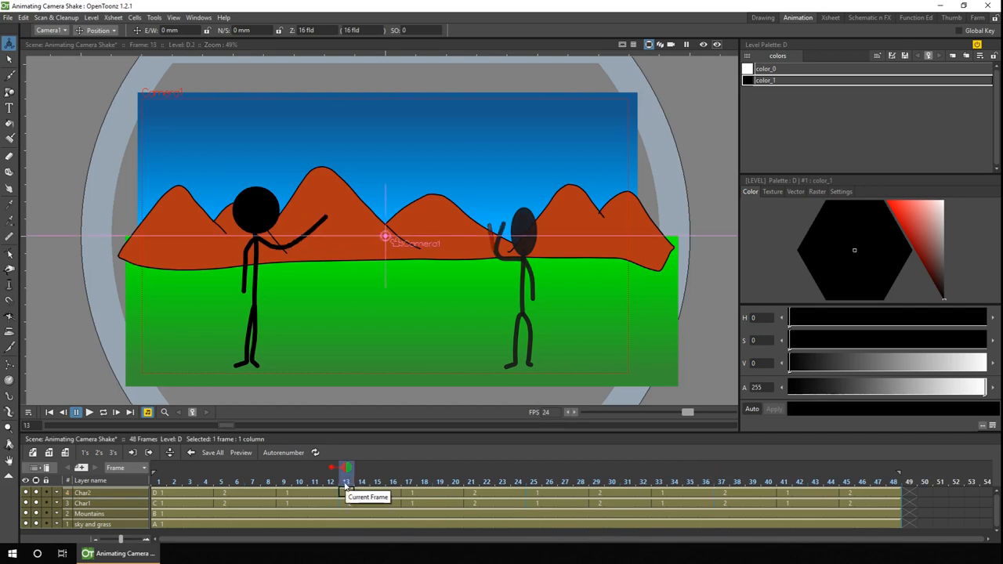
{"action": "left_click", "coordinate": [406, 255]}
{"action": "left_click", "coordinate": [192, 413]}
{"action": "left_click_drag", "start_coordinate": [396, 294], "coordinate": [397, 284]}
{"action": "key", "text": "period"}
{"action": "left_click_drag", "start_coordinate": [397, 288], "coordinate": [397, 285]}
{"action": "key", "text": "period"}
{"action": "key", "text": "period"}
{"action": "key", "text": "period"}
{"action": "left_click_drag", "start_coordinate": [397, 285], "coordinate": [400, 294]}
{"action": "key", "text": "period"}
{"action": "key", "text": "period"}
{"action": "key", "text": "period"}
{"action": "key", "text": "period"}
{"action": "key", "text": "period"}
{"action": "key", "text": "period"}
{"action": "key", "text": "period"}
{"action": "key", "text": "period"}
{"action": "key", "text": "period"}
{"action": "key", "text": "period"}
View the scene through the camera and play the shake on loop.
{"action": "left_click", "coordinate": [672, 45]}
{"action": "left_click", "coordinate": [88, 412]}
Stop playback, show the camera-stand view, scrub to frame 14 and pick the sky-and-grass cell at frame 13.
{"action": "left_click", "coordinate": [76, 412]}
{"action": "left_click", "coordinate": [649, 44]}
{"action": "left_click", "coordinate": [174, 481]}
{"action": "left_click_drag", "start_coordinate": [181, 481], "coordinate": [368, 478]}
{"action": "left_click", "coordinate": [349, 523]}
Stretch the sky shape upward past the frame edge with the Selection tool and scrub frames 9–16 to check coverage.
{"action": "left_click", "coordinate": [10, 59]}
{"action": "left_click", "coordinate": [454, 97]}
{"action": "left_click_drag", "start_coordinate": [410, 92], "coordinate": [409, 74]}
{"action": "left_click", "coordinate": [285, 481]}
{"action": "left_click_drag", "start_coordinate": [284, 481], "coordinate": [493, 479]}
Cancel the New Level dialog, switch to the Function Editor room and expand Camera1 to show its E/W channel.
{"action": "left_click", "coordinate": [48, 452]}
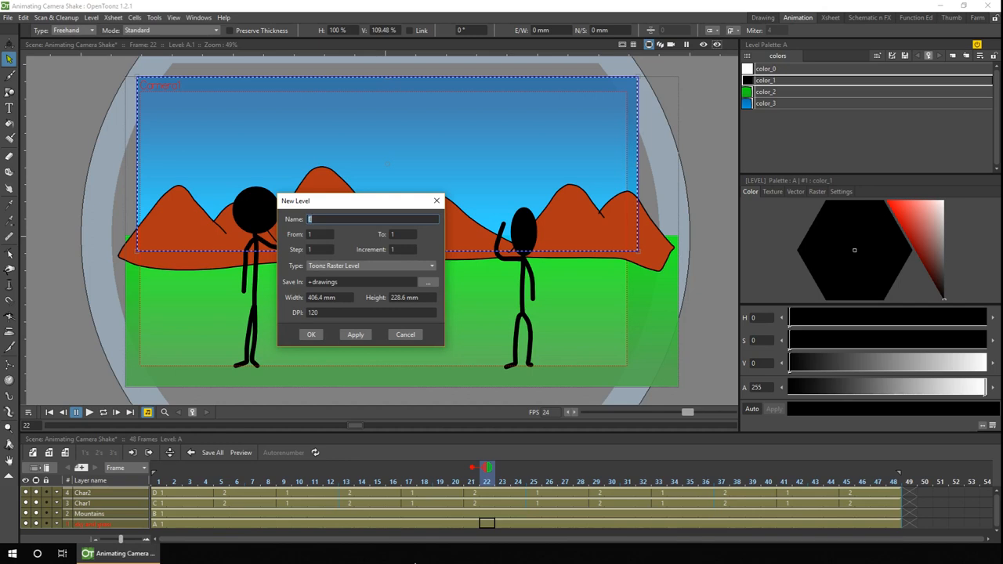
{"action": "left_click", "coordinate": [437, 200]}
{"action": "left_click", "coordinate": [914, 16]}
{"action": "left_click", "coordinate": [898, 191]}
{"action": "left_click", "coordinate": [929, 200]}
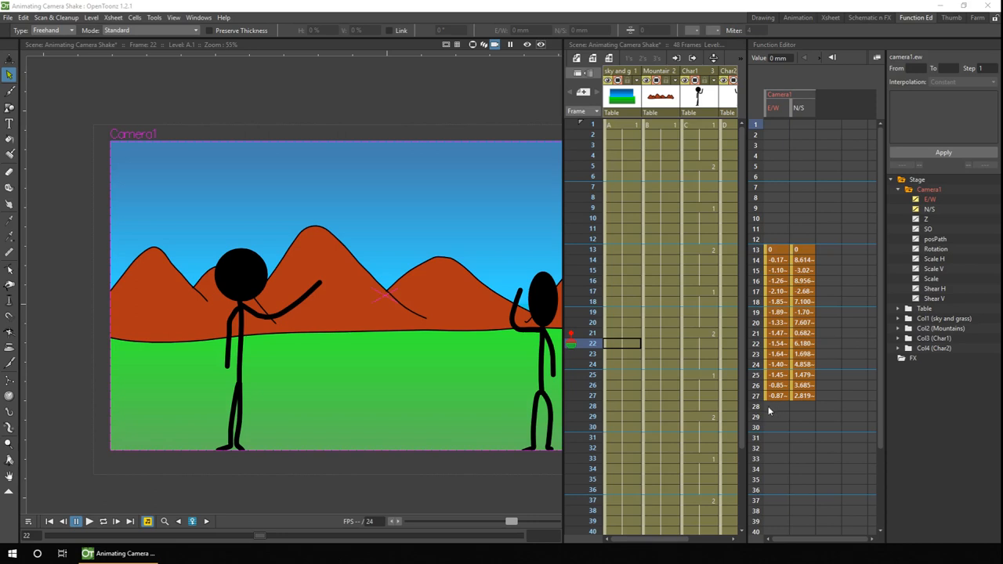
Set Camera1's E/W and N/S to 0 at frame 28 in the spreadsheet, then loop-play and scrub through the shake.
{"action": "left_click", "coordinate": [777, 404]}
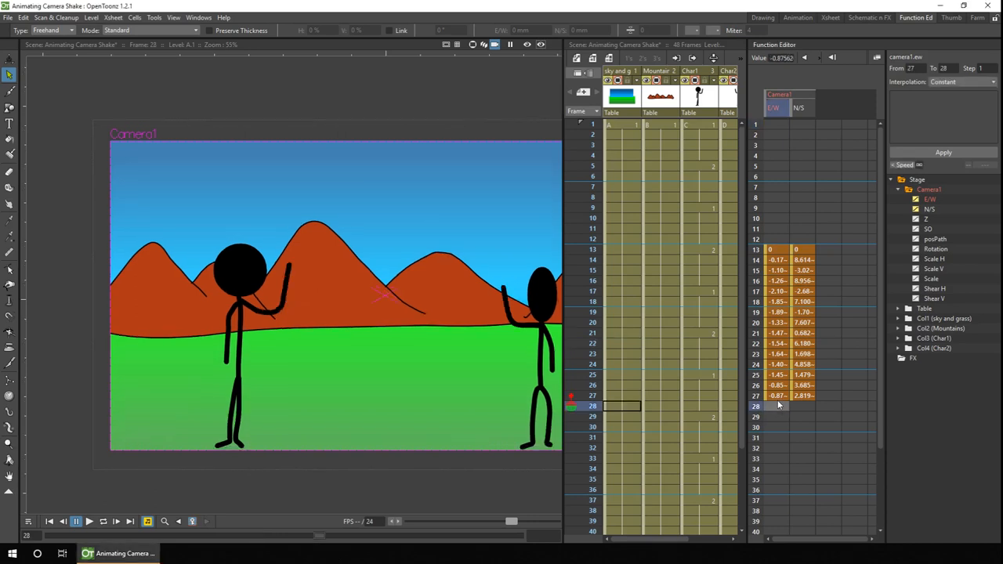
{"action": "double_click", "coordinate": [778, 404]}
{"action": "type", "text": "0"}
{"action": "key", "text": "Return"}
{"action": "double_click", "coordinate": [803, 406]}
{"action": "type", "text": "0"}
{"action": "key", "text": "Return"}
{"action": "scroll", "coordinate": [313, 313], "scroll_direction": "down", "scroll_amount": 1}
{"action": "left_click", "coordinate": [88, 521]}
{"action": "left_click", "coordinate": [50, 521]}
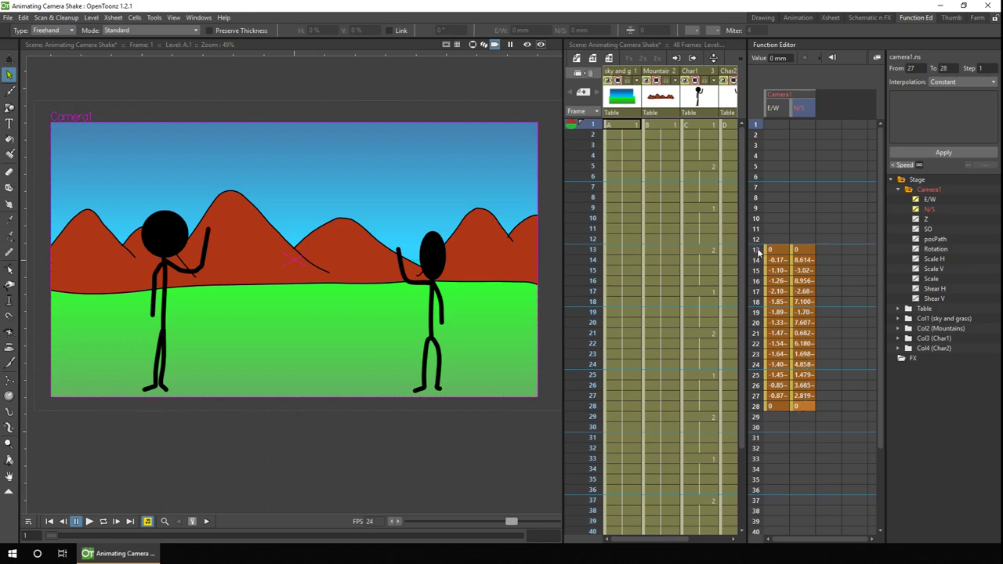
{"action": "left_click_drag", "start_coordinate": [758, 251], "coordinate": [766, 427]}
Move the camera at frames 29–30 with the Animate tool, then delete those stray keys.
{"action": "left_click", "coordinate": [10, 61]}
{"action": "left_click", "coordinate": [207, 30]}
{"action": "left_click", "coordinate": [472, 44]}
{"action": "mouse_move", "coordinate": [307, 283]}
{"action": "left_mouse_down"}
{"action": "mouse_move", "coordinate": [296, 276]}
{"action": "mouse_move", "coordinate": [315, 291]}
{"action": "mouse_move", "coordinate": [274, 300]}
{"action": "left_mouse_up"}
{"action": "left_click", "coordinate": [776, 430]}
{"action": "key", "text": "Delete"}
Delete Camera1's E/W keys from frames 10–30 so the shake is only vertical, and play on loop.
{"action": "left_click_drag", "start_coordinate": [773, 223], "coordinate": [774, 429]}
{"action": "key", "text": "Delete"}
{"action": "left_click", "coordinate": [494, 45]}
{"action": "left_click", "coordinate": [103, 521]}
Stop playback, show the channels as curves, enlarge the function graph and zoom it to frames 15–30.
{"action": "left_click", "coordinate": [76, 521]}
{"action": "left_click", "coordinate": [877, 58]}
{"action": "left_click_drag", "start_coordinate": [562, 357], "coordinate": [392, 376]}
{"action": "left_click_drag", "start_coordinate": [746, 322], "coordinate": [440, 341]}
{"action": "mouse_move", "coordinate": [541, 70]}
{"action": "left_mouse_down"}
{"action": "mouse_move", "coordinate": [589, 67]}
{"action": "mouse_move", "coordinate": [570, 72]}
{"action": "left_mouse_up"}
{"action": "mouse_move", "coordinate": [454, 234]}
{"action": "left_mouse_down"}
{"action": "mouse_move", "coordinate": [455, 321]}
{"action": "mouse_move", "coordinate": [456, 196]}
{"action": "left_mouse_up"}
{"action": "left_click_drag", "start_coordinate": [510, 141], "coordinate": [635, 322]}
{"action": "scroll", "coordinate": [452, 280], "scroll_direction": "up", "scroll_amount": 3}
{"action": "scroll", "coordinate": [447, 204], "scroll_direction": "up", "scroll_amount": 3}
{"action": "mouse_move", "coordinate": [684, 71]}
{"action": "left_mouse_down"}
{"action": "mouse_move", "coordinate": [727, 66]}
{"action": "mouse_move", "coordinate": [704, 68]}
{"action": "mouse_move", "coordinate": [719, 70]}
{"action": "left_mouse_up"}
Widen the xsheet and scrub between frames 14 and 22 to watch the curve.
{"action": "left_click_drag", "start_coordinate": [407, 401], "coordinate": [276, 423]}
{"action": "left_click_drag", "start_coordinate": [312, 129], "coordinate": [315, 344]}
{"action": "left_click_drag", "start_coordinate": [315, 345], "coordinate": [295, 250]}
{"action": "left_click", "coordinate": [311, 260]}
{"action": "left_click", "coordinate": [310, 271]}
{"action": "left_click_drag", "start_coordinate": [311, 272], "coordinate": [314, 333]}
Show Camera1's N/S curve and raise the keys at frames 16 and 26–27 to even out the peaks.
{"action": "left_click", "coordinate": [861, 209]}
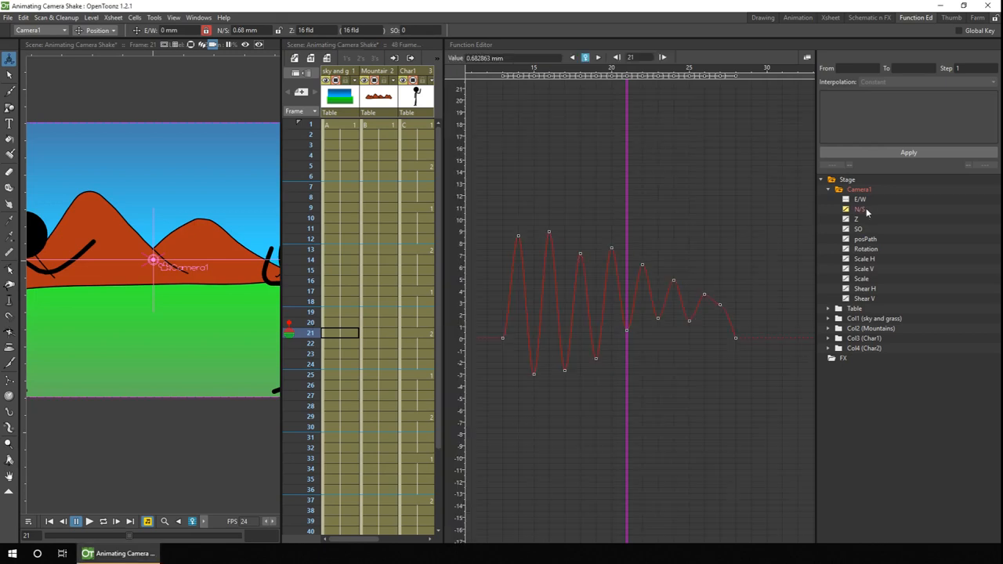
{"action": "left_click", "coordinate": [549, 233]}
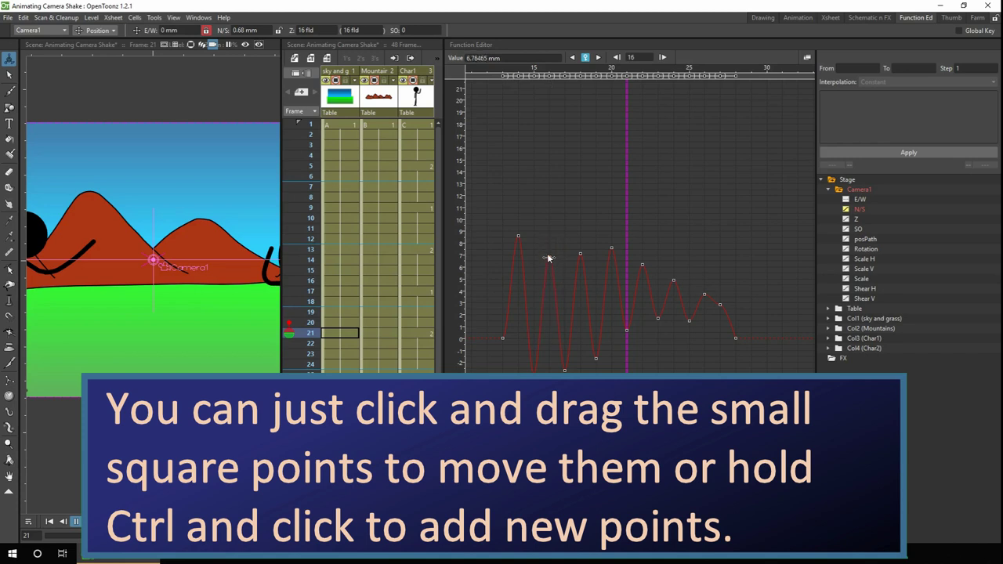
{"action": "left_click_drag", "start_coordinate": [549, 258], "coordinate": [549, 246]}
{"action": "left_click", "coordinate": [611, 249]}
{"action": "left_click", "coordinate": [641, 265]}
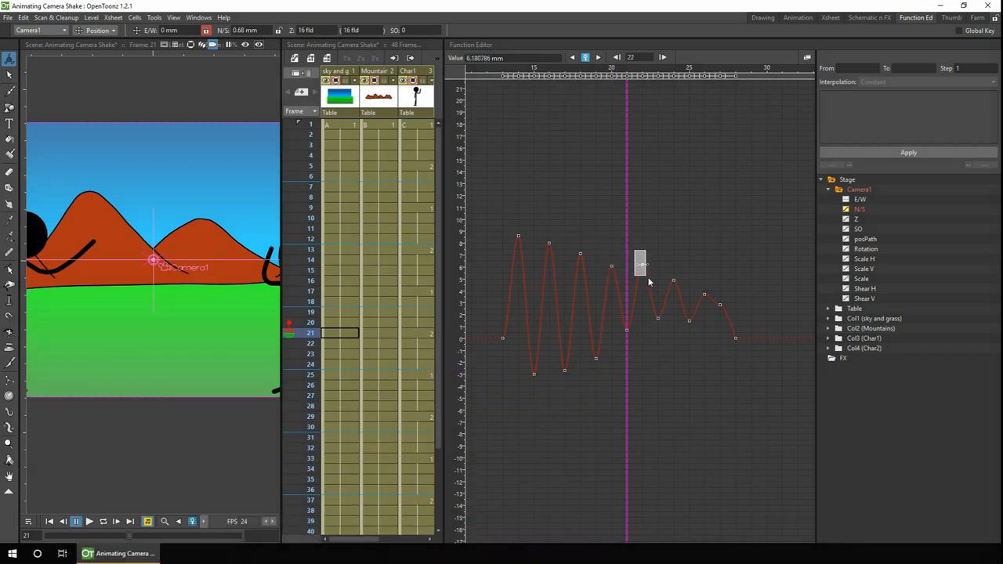
{"action": "left_click", "coordinate": [666, 274]}
{"action": "left_click", "coordinate": [704, 295]}
{"action": "left_click", "coordinate": [718, 304]}
{"action": "left_click_drag", "start_coordinate": [721, 321], "coordinate": [721, 307]}
{"action": "left_click", "coordinate": [711, 352]}
Push the odd-frame keys below the axis for an alternating decaying shake, enlarge the viewer and loop-play.
{"action": "left_click_drag", "start_coordinate": [626, 337], "coordinate": [627, 353]}
{"action": "mouse_move", "coordinate": [658, 317]}
{"action": "left_mouse_down"}
{"action": "mouse_move", "coordinate": [658, 345]}
{"action": "mouse_move", "coordinate": [720, 345]}
{"action": "left_mouse_up"}
{"action": "left_click_drag", "start_coordinate": [705, 304], "coordinate": [705, 317]}
{"action": "left_click_drag", "start_coordinate": [280, 407], "coordinate": [350, 408]}
{"action": "left_click", "coordinate": [89, 521]}
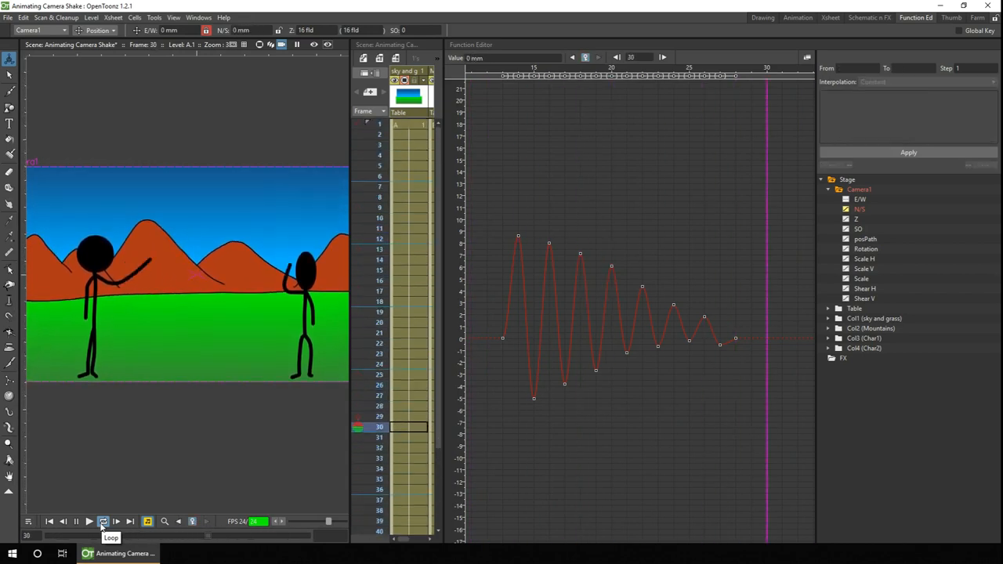
{"action": "left_click_drag", "start_coordinate": [440, 314], "coordinate": [564, 314]}
Stop playback, delete Camera1's N/S keys for frames 10–30 and widen the xsheet to reveal empty columns.
{"action": "left_click_drag", "start_coordinate": [351, 394], "coordinate": [468, 390]}
{"action": "scroll", "coordinate": [294, 393], "scroll_direction": "up", "scroll_amount": 1}
{"action": "left_click", "coordinate": [50, 521]}
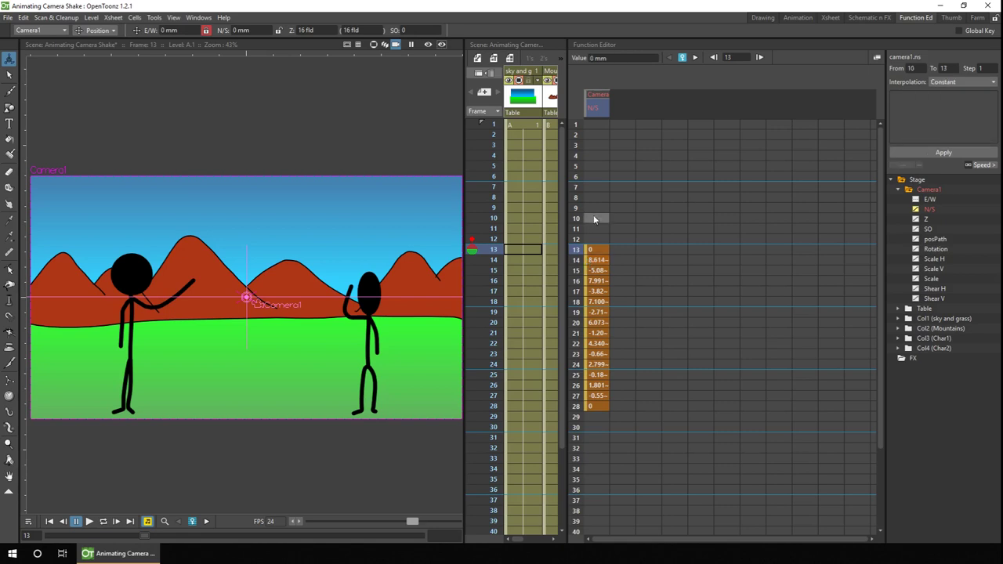
{"action": "left_click_drag", "start_coordinate": [592, 221], "coordinate": [591, 428]}
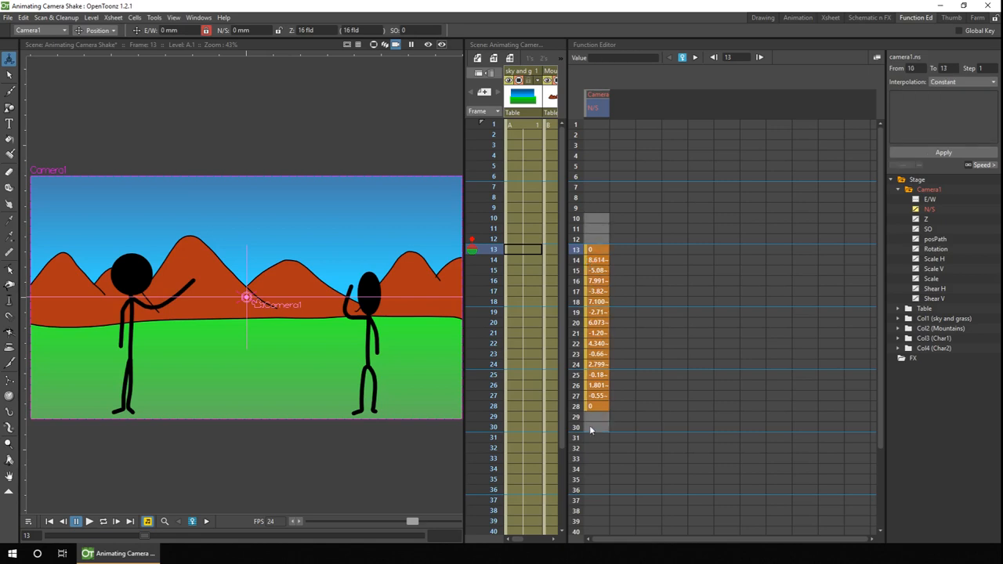
{"action": "key", "text": "Delete"}
{"action": "left_click_drag", "start_coordinate": [566, 368], "coordinate": [672, 368]}
{"action": "left_click_drag", "start_coordinate": [736, 369], "coordinate": [770, 372]}
Create a new Toonz Raster level in Col5 at frame 1 with the camera-stand view shown.
{"action": "left_click", "coordinate": [676, 125]}
{"action": "left_click", "coordinate": [375, 45]}
{"action": "left_click", "coordinate": [478, 58]}
{"action": "left_click", "coordinate": [310, 337]}
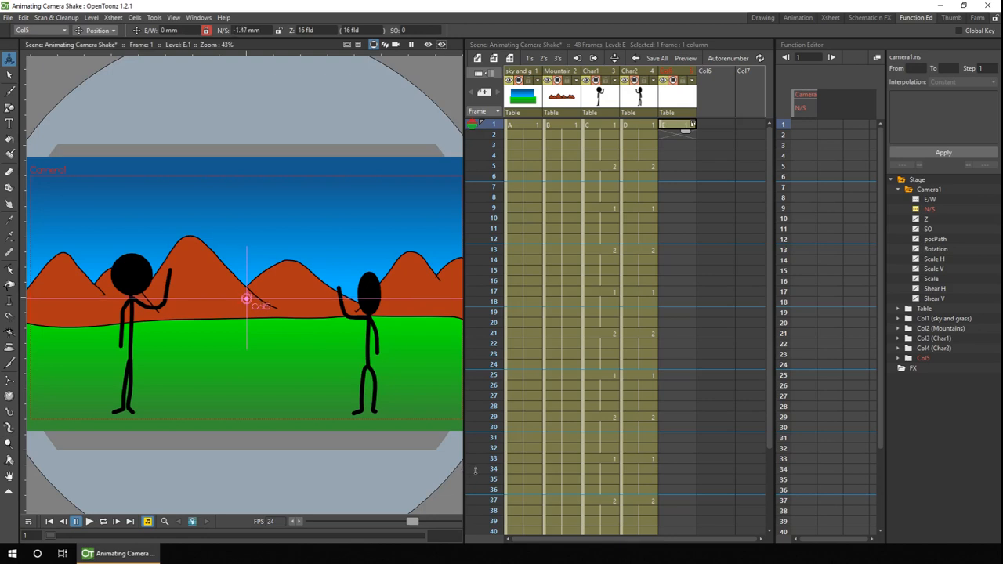
{"action": "mouse_move", "coordinate": [447, 468]}
{"action": "left_mouse_down"}
{"action": "mouse_move", "coordinate": [468, 481]}
{"action": "mouse_move", "coordinate": [508, 481]}
{"action": "left_mouse_up"}
Brush black L-shaped brackets at the frame's corners, undoing one stray bottom-left stroke.
{"action": "left_click", "coordinate": [10, 91]}
{"action": "left_click_drag", "start_coordinate": [52, 193], "coordinate": [73, 174]}
{"action": "left_click_drag", "start_coordinate": [467, 176], "coordinate": [481, 191]}
{"action": "mouse_move", "coordinate": [51, 404]}
{"action": "left_mouse_down"}
{"action": "mouse_move", "coordinate": [64, 423]}
{"action": "mouse_move", "coordinate": [54, 421]}
{"action": "mouse_move", "coordinate": [71, 422]}
{"action": "left_mouse_up"}
{"action": "key", "text": "ctrl+z"}
{"action": "mouse_move", "coordinate": [483, 403]}
{"action": "left_mouse_down"}
{"action": "mouse_move", "coordinate": [483, 421]}
{"action": "mouse_move", "coordinate": [468, 421]}
{"action": "left_mouse_up"}
With the Animate tool, set a position key for Col5 at frame 19.
{"action": "left_click", "coordinate": [718, 312]}
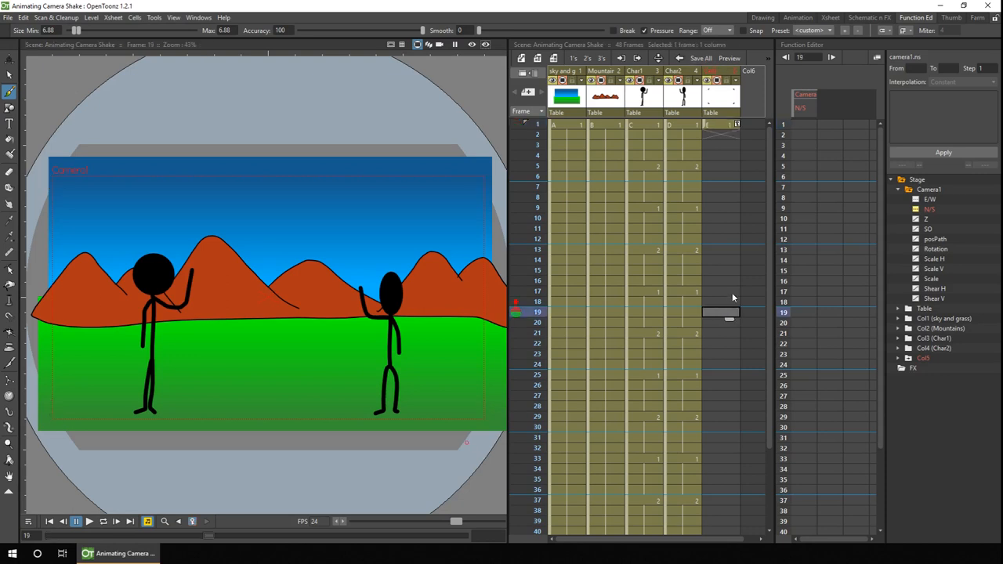
{"action": "left_click", "coordinate": [9, 60]}
{"action": "left_click", "coordinate": [235, 30]}
{"action": "left_click", "coordinate": [192, 522]}
{"action": "key", "text": "period"}
Extend column E's corner-marker drawing down through the scene's frames.
{"action": "left_click", "coordinate": [719, 126]}
{"action": "left_click_drag", "start_coordinate": [729, 134], "coordinate": [727, 517]}
{"action": "left_click", "coordinate": [716, 313]}
Drag Col5's marker up on frame 20 and down on frame 21, then play the scene on loop.
{"action": "left_click", "coordinate": [713, 322]}
{"action": "left_click_drag", "start_coordinate": [288, 331], "coordinate": [288, 328]}
{"action": "key", "text": "period"}
{"action": "mouse_move", "coordinate": [289, 331]}
{"action": "left_mouse_down"}
{"action": "mouse_move", "coordinate": [288, 351]}
{"action": "mouse_move", "coordinate": [294, 335]}
{"action": "left_mouse_up"}
{"action": "key", "text": "period"}
{"action": "key", "text": "period"}
{"action": "key", "text": "period"}
{"action": "key", "text": "period"}
{"action": "key", "text": "period"}
{"action": "key", "text": "period"}
{"action": "key", "text": "period"}
{"action": "key", "text": "period"}
{"action": "key", "text": "period"}
{"action": "key", "text": "period"}
{"action": "key", "text": "period"}
{"action": "left_click", "coordinate": [102, 521]}
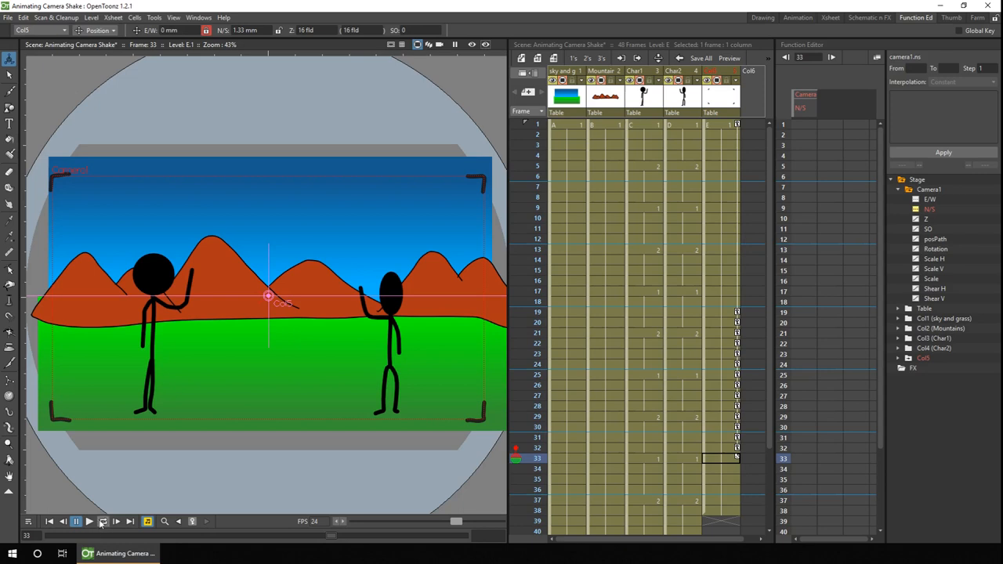
Preview the shaking shot, return to frame 1 and switch the viewer to Camera View.
{"action": "key", "text": "p"}
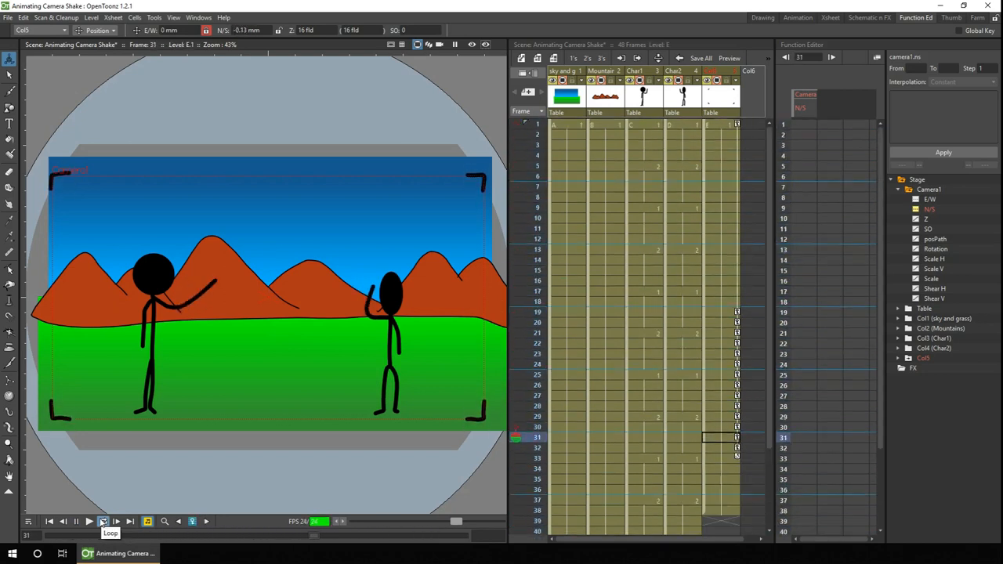
{"action": "left_click", "coordinate": [76, 521]}
{"action": "left_click", "coordinate": [439, 44]}
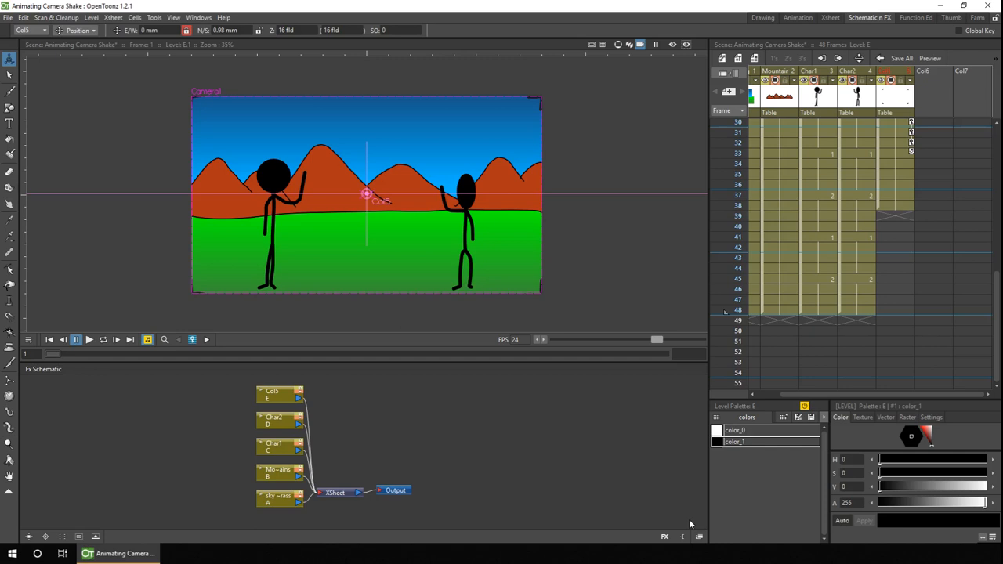
Toggle the schematic to the stage hierarchy and select the Col5 column header.
{"action": "left_click", "coordinate": [700, 538]}
{"action": "left_click", "coordinate": [893, 70]}
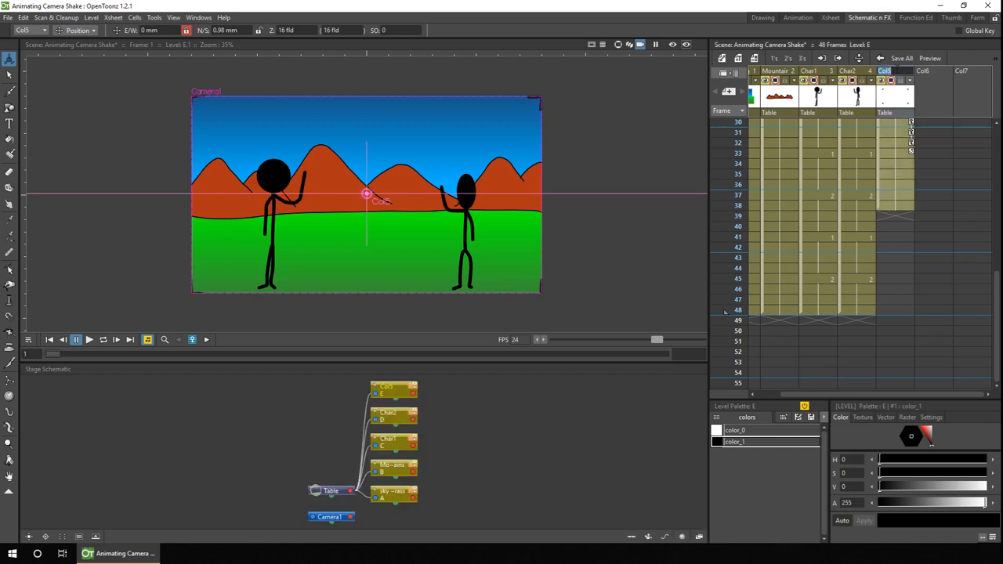
{"action": "type", "text": "MyCam"}
Rename Col5 to MyCam and link Camera1 as MyCam's child in the Stage Schematic.
{"action": "key", "text": "Return"}
{"action": "left_click_drag", "start_coordinate": [331, 491], "coordinate": [247, 412]}
{"action": "left_click_drag", "start_coordinate": [402, 390], "coordinate": [391, 393]}
{"action": "left_click_drag", "start_coordinate": [241, 437], "coordinate": [475, 388]}
{"action": "left_click", "coordinate": [407, 389]}
{"action": "left_click_drag", "start_coordinate": [422, 389], "coordinate": [461, 390]}
{"action": "left_click_drag", "start_coordinate": [393, 392], "coordinate": [391, 394]}
{"action": "left_click_drag", "start_coordinate": [479, 389], "coordinate": [468, 392]}
Loop-play the shake, then hide the MyCam column from render and viewer.
{"action": "left_click", "coordinate": [103, 340]}
{"action": "left_click", "coordinate": [76, 339]}
{"action": "left_click", "coordinate": [883, 81]}
{"action": "left_click", "coordinate": [893, 82]}
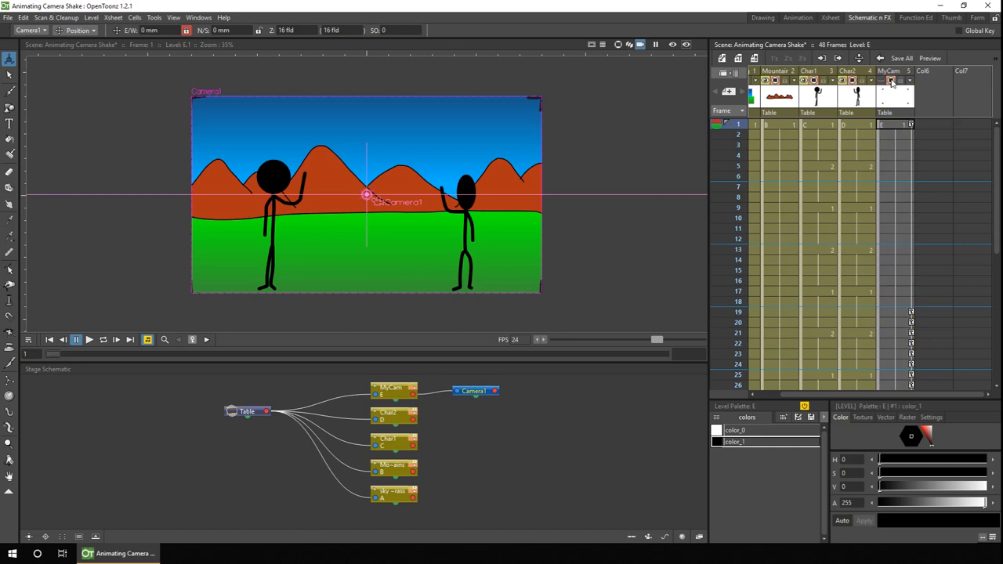
{"action": "left_click", "coordinate": [915, 18]}
Expand MyCam in the Stage tree and show its N/S channel values.
{"action": "left_click", "coordinate": [901, 189]}
{"action": "left_click", "coordinate": [901, 249]}
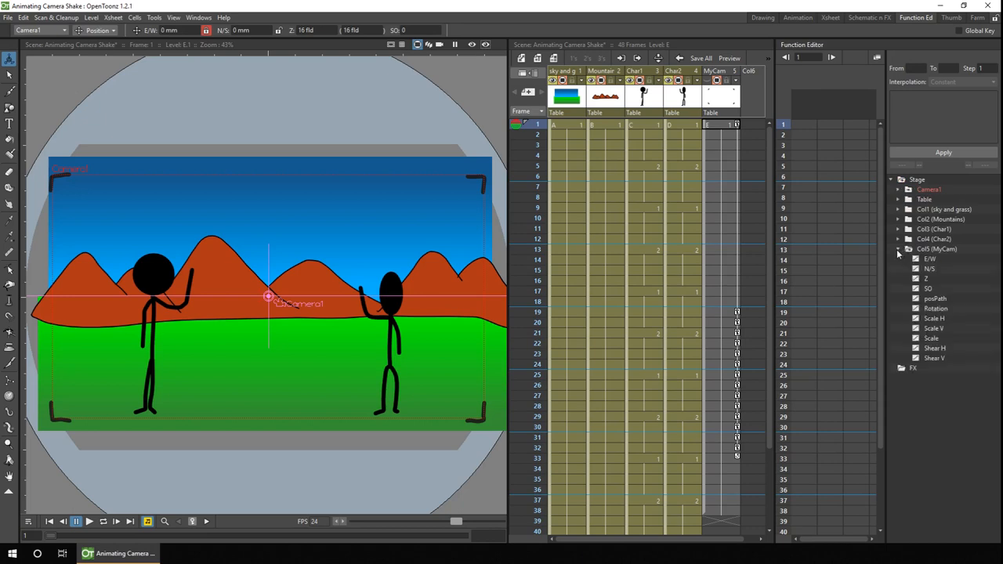
{"action": "left_click", "coordinate": [924, 268]}
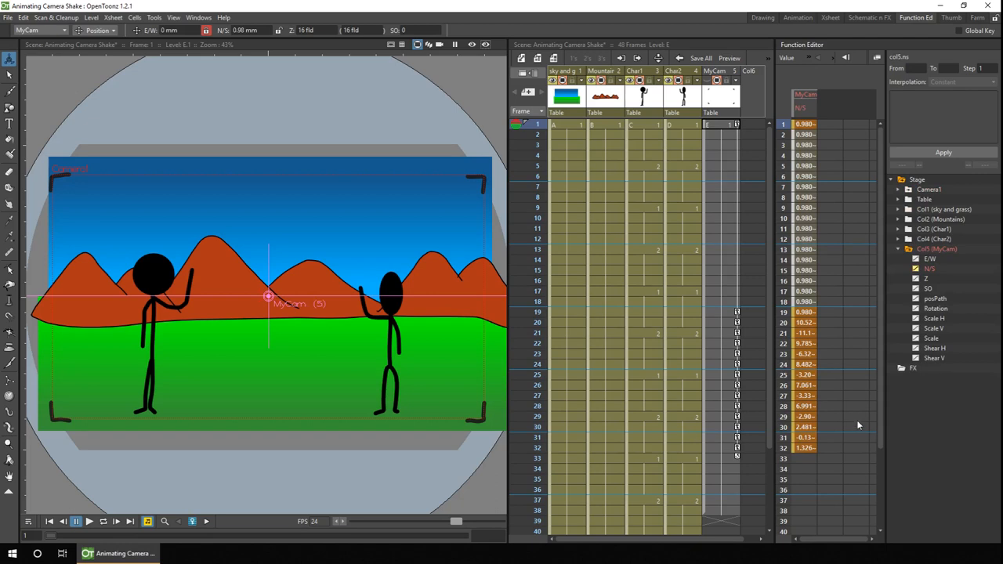
{"action": "left_click", "coordinate": [809, 124]}
Scrub MyCam's N/S values from frame 20 through 33 and check the first key.
{"action": "left_click", "coordinate": [784, 323]}
{"action": "left_click", "coordinate": [784, 343]}
{"action": "left_click_drag", "start_coordinate": [783, 345], "coordinate": [783, 428]}
{"action": "left_click_drag", "start_coordinate": [815, 541], "coordinate": [804, 541]}
{"action": "left_click_drag", "start_coordinate": [784, 429], "coordinate": [784, 459]}
{"action": "left_click", "coordinate": [807, 125]}
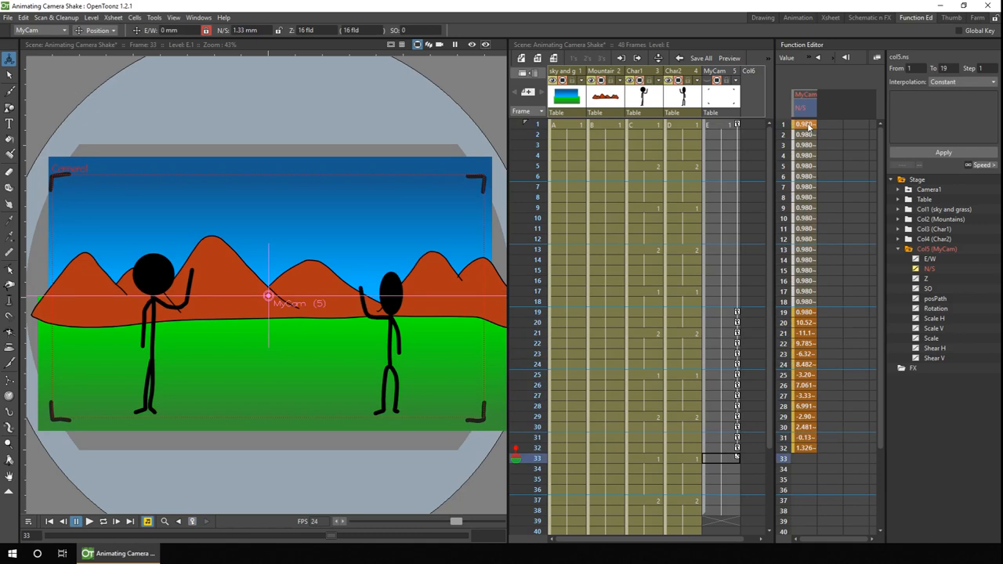
Set MyCam's N/S value to 0 at frames 1, 19 and 33.
{"action": "left_click", "coordinate": [807, 125]}
{"action": "double_click", "coordinate": [807, 125]}
{"action": "type", "text": "0"}
{"action": "key", "text": "Return"}
{"action": "left_click", "coordinate": [805, 312]}
{"action": "type", "text": "0"}
{"action": "key", "text": "Return"}
{"action": "left_click", "coordinate": [786, 126]}
{"action": "left_click", "coordinate": [783, 158]}
{"action": "left_click_drag", "start_coordinate": [783, 157], "coordinate": [784, 188]}
{"action": "left_click", "coordinate": [783, 291]}
{"action": "double_click", "coordinate": [809, 461]}
{"action": "type", "text": "0"}
{"action": "key", "text": "Return"}
Loop-play the shot, switch to Camera View, play again and pause on frame 1.
{"action": "left_click", "coordinate": [89, 521]}
{"action": "left_click", "coordinate": [76, 521]}
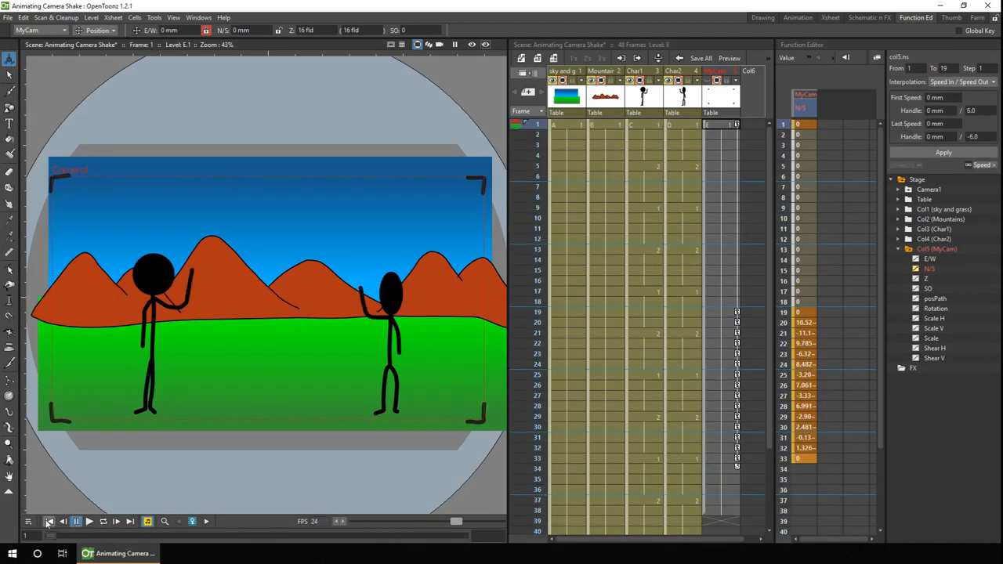
{"action": "left_click", "coordinate": [439, 44]}
{"action": "left_click", "coordinate": [89, 521]}
{"action": "left_click", "coordinate": [102, 521]}
{"action": "left_click", "coordinate": [76, 520]}
From frame 1, insert seven frames via Xsheet > Insert Frame and Shift+Insert.
{"action": "left_click", "coordinate": [539, 125]}
{"action": "left_click", "coordinate": [112, 17]}
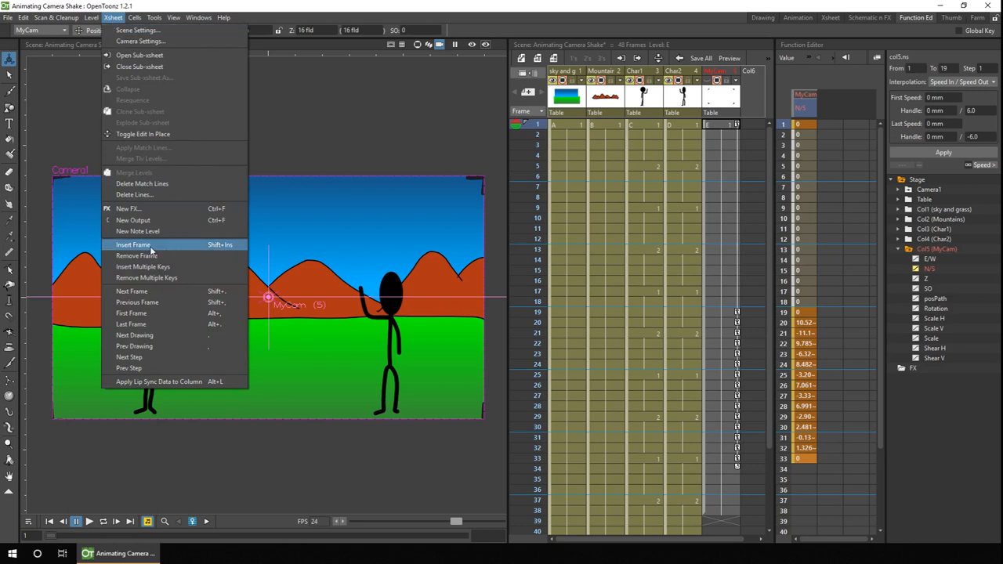
{"action": "left_click", "coordinate": [234, 245]}
{"action": "key", "text": "Insert"}
{"action": "key", "text": "Insert"}
{"action": "key", "text": "Insert"}
{"action": "key", "text": "Insert"}
{"action": "key", "text": "Insert"}
{"action": "key", "text": "Insert"}
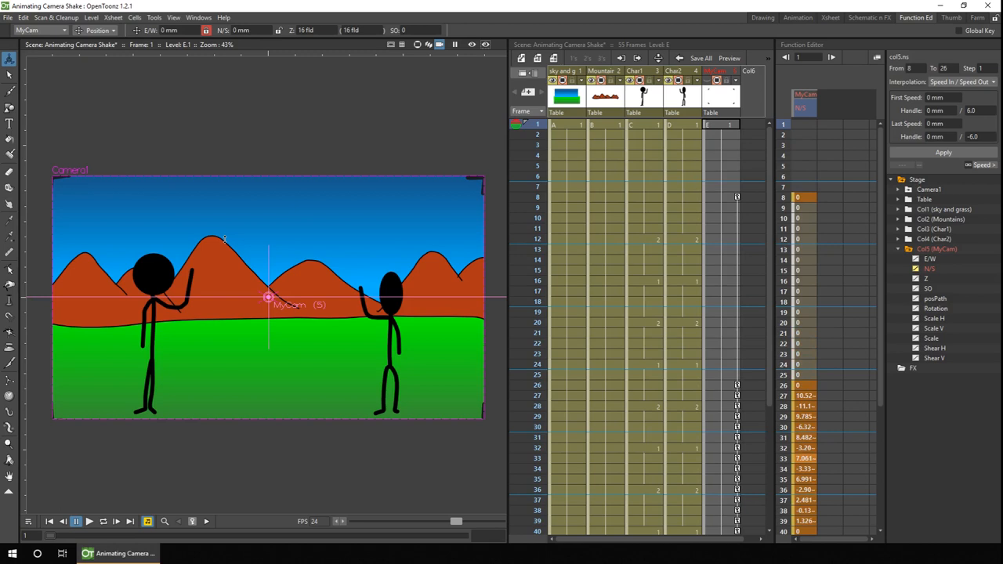